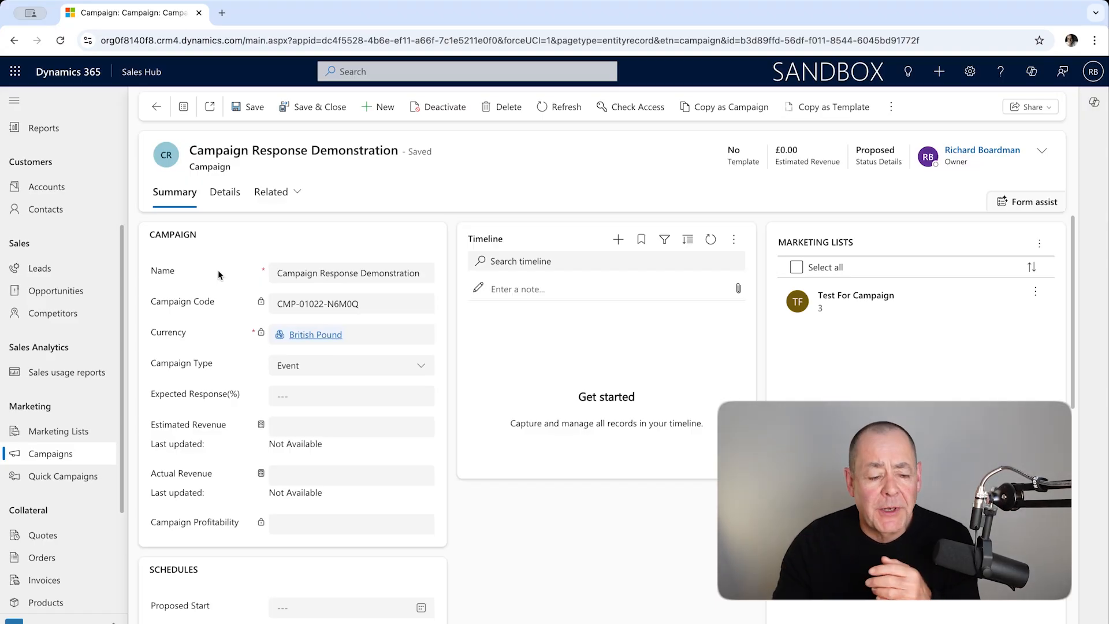
# Step: Create and save a campaign activity for the open campaign with the subject "Test Phone" and the channel Phone
pyautogui.click(261, 199)
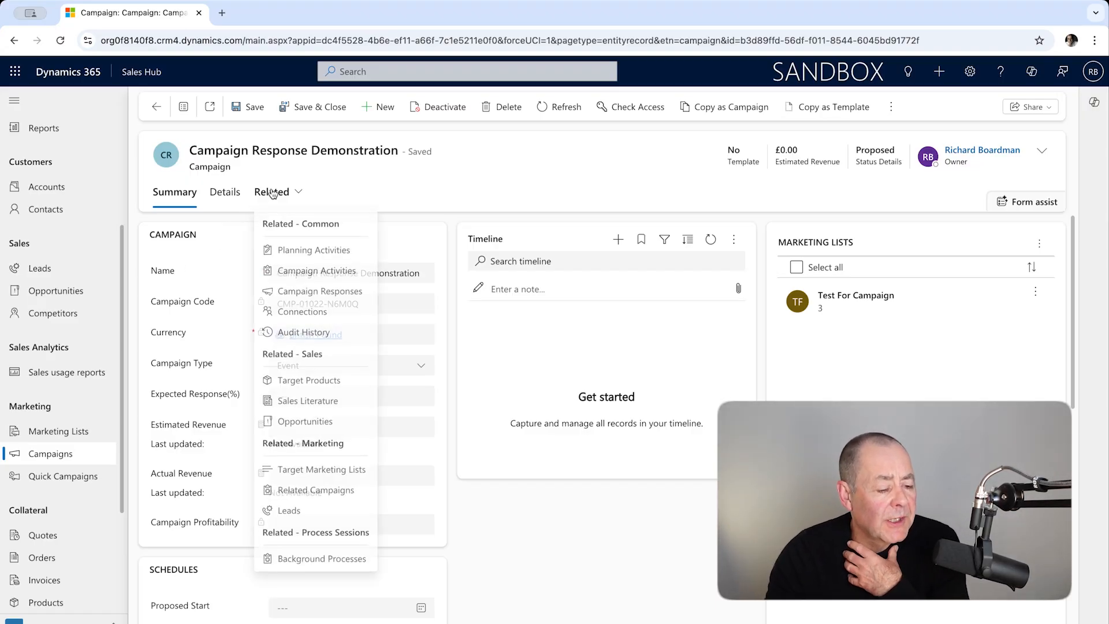
pyautogui.click(338, 271)
pyautogui.click(309, 249)
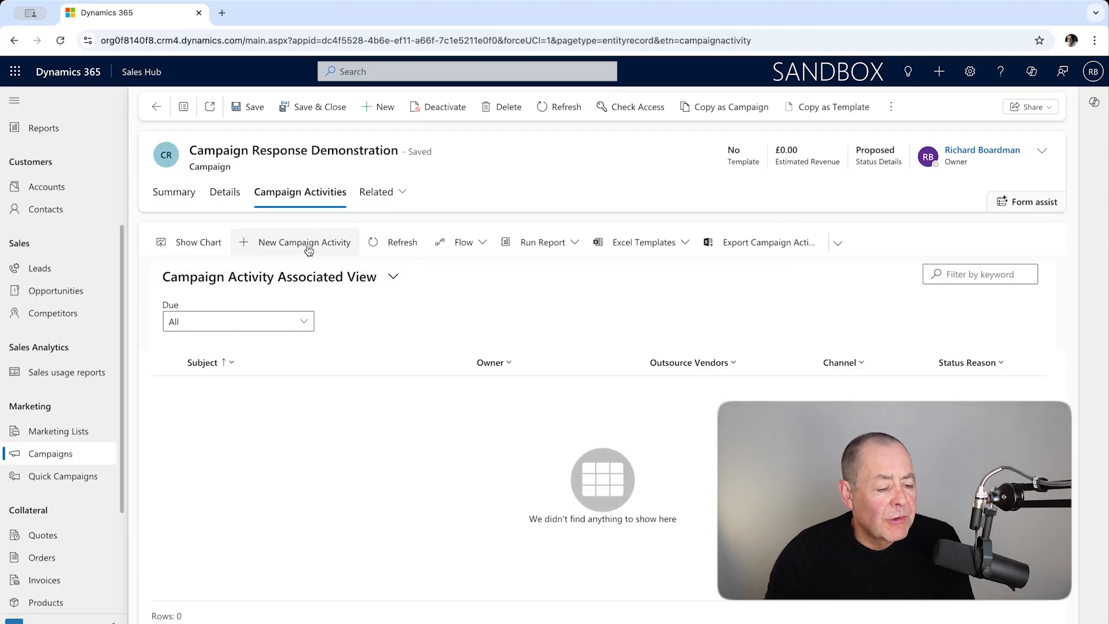
pyautogui.click(312, 316)
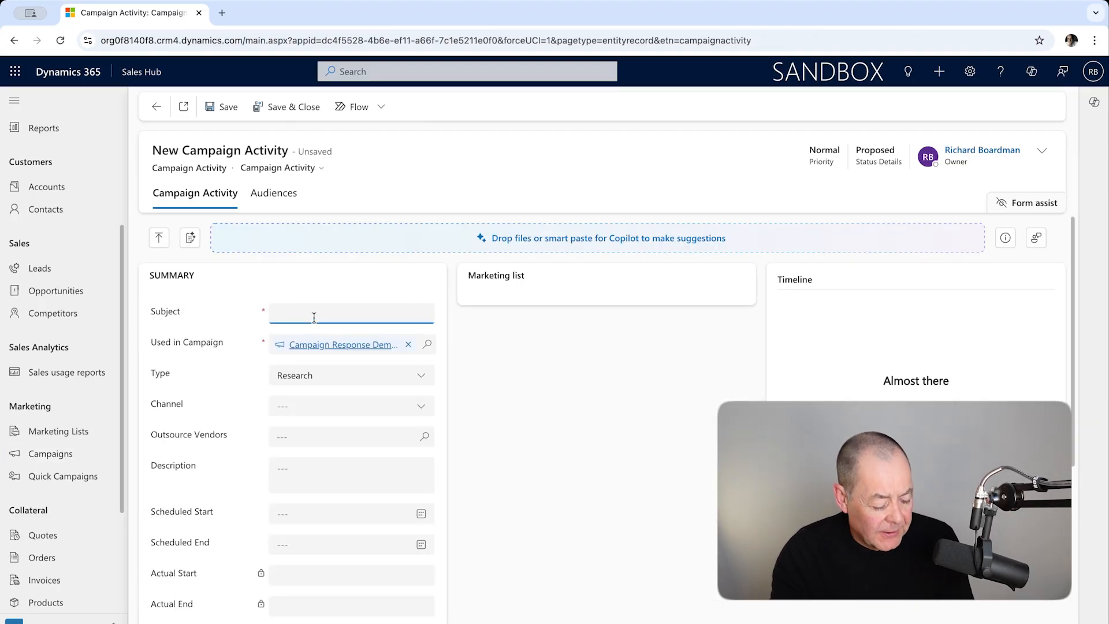
pyautogui.write('Test P')
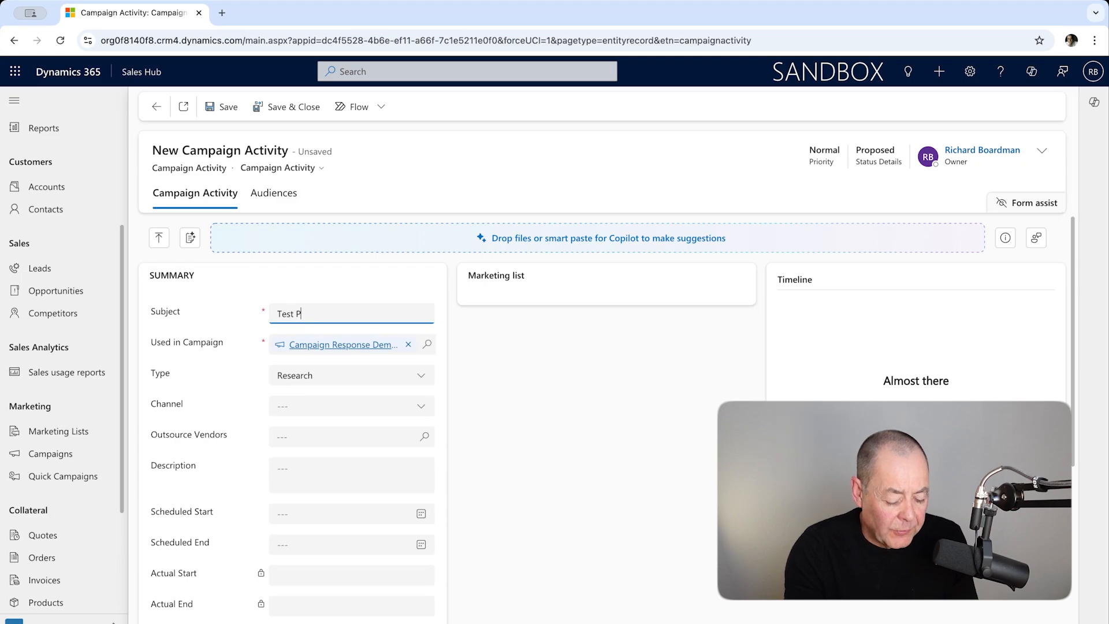
pyautogui.write('hone')
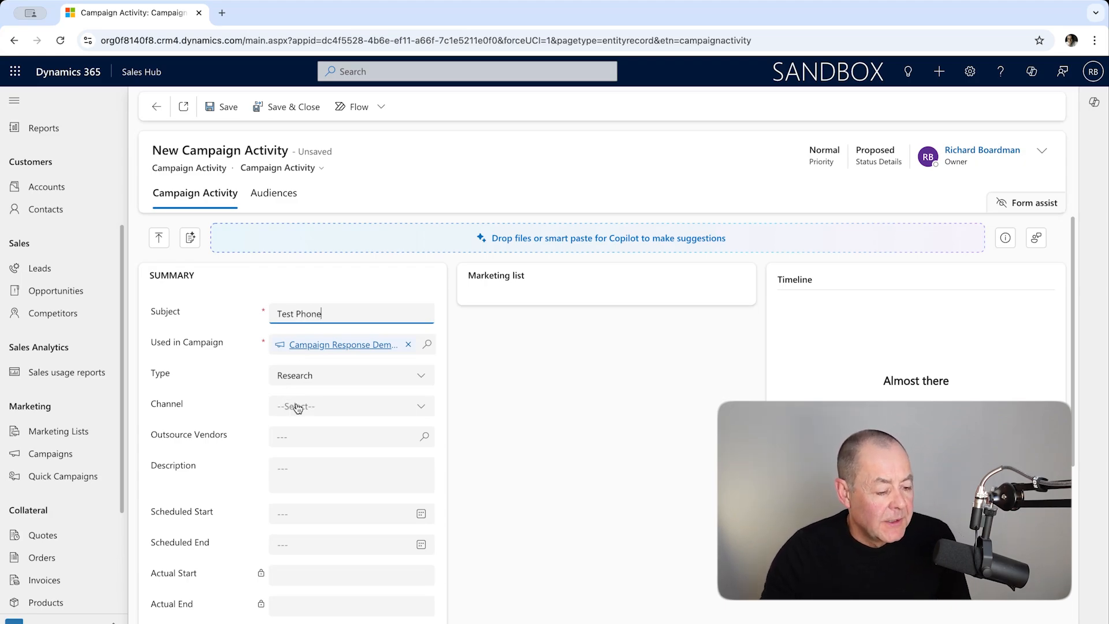
pyautogui.click(346, 409)
pyautogui.click(341, 451)
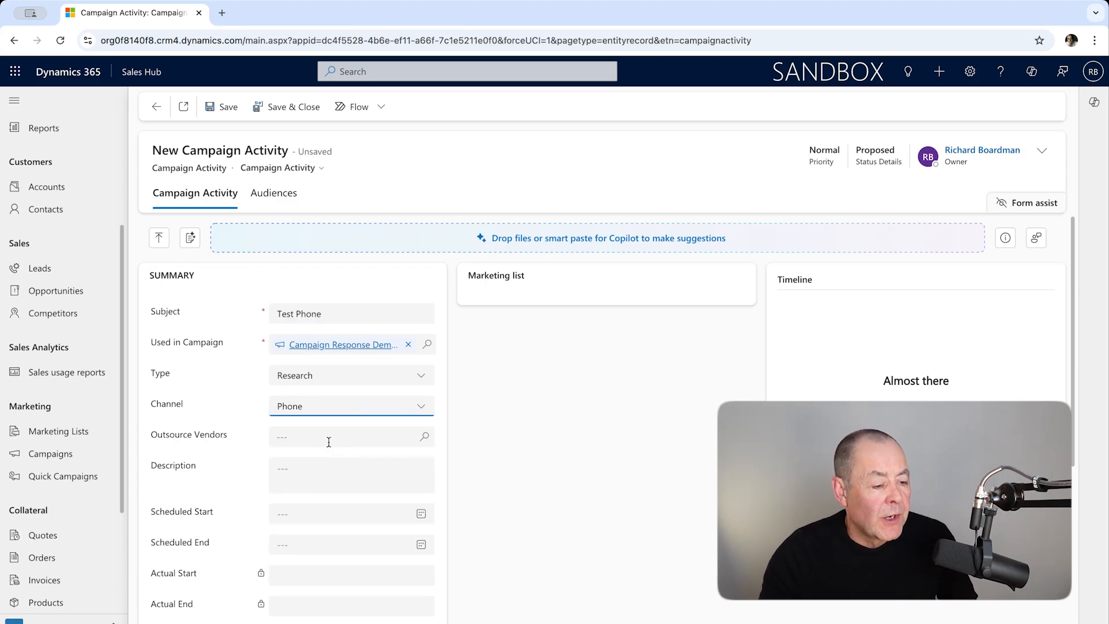
pyautogui.click(224, 115)
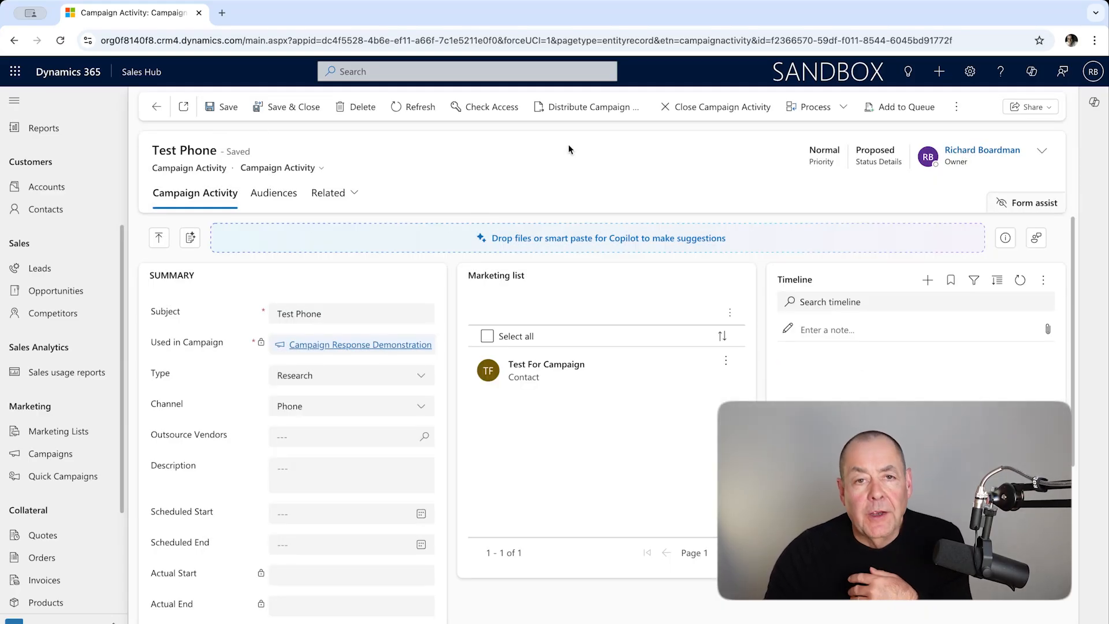
# Step: Distribute the campaign activity as phone calls due 08/01/2026 with the subject "Test", owned by the owners of the records in the target marketing lists
pyautogui.click(576, 112)
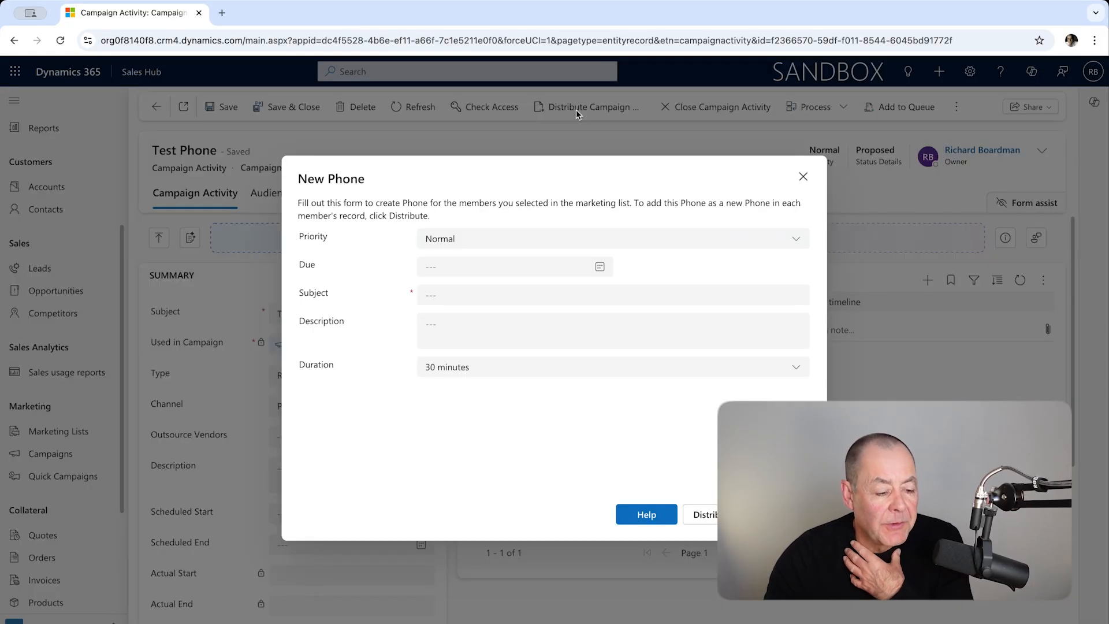
pyautogui.click(599, 268)
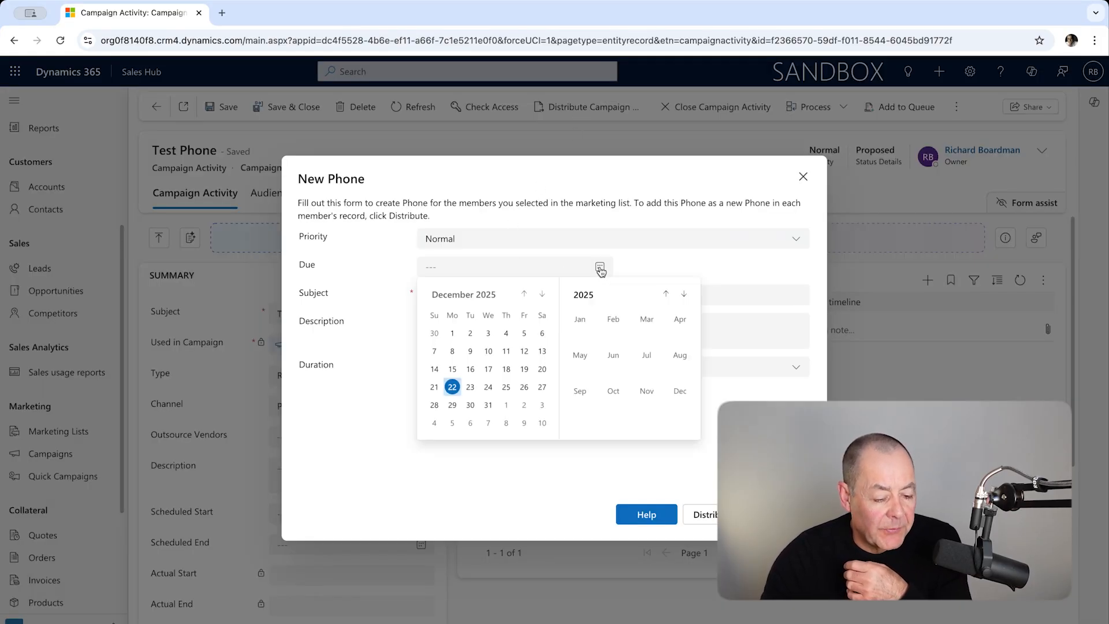
pyautogui.click(503, 424)
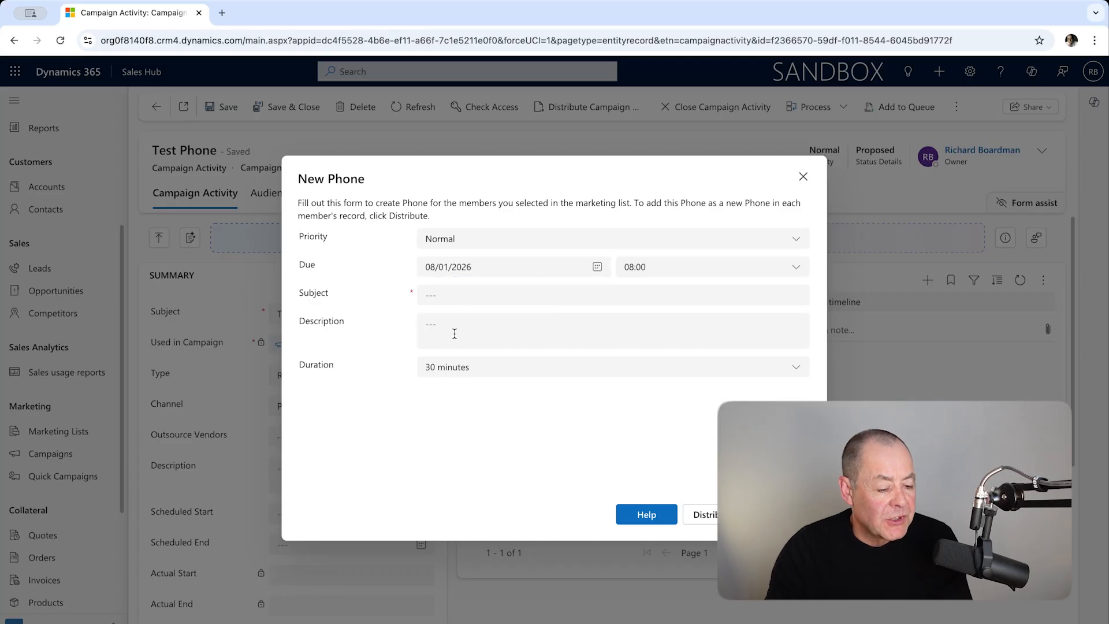
pyautogui.click(443, 296)
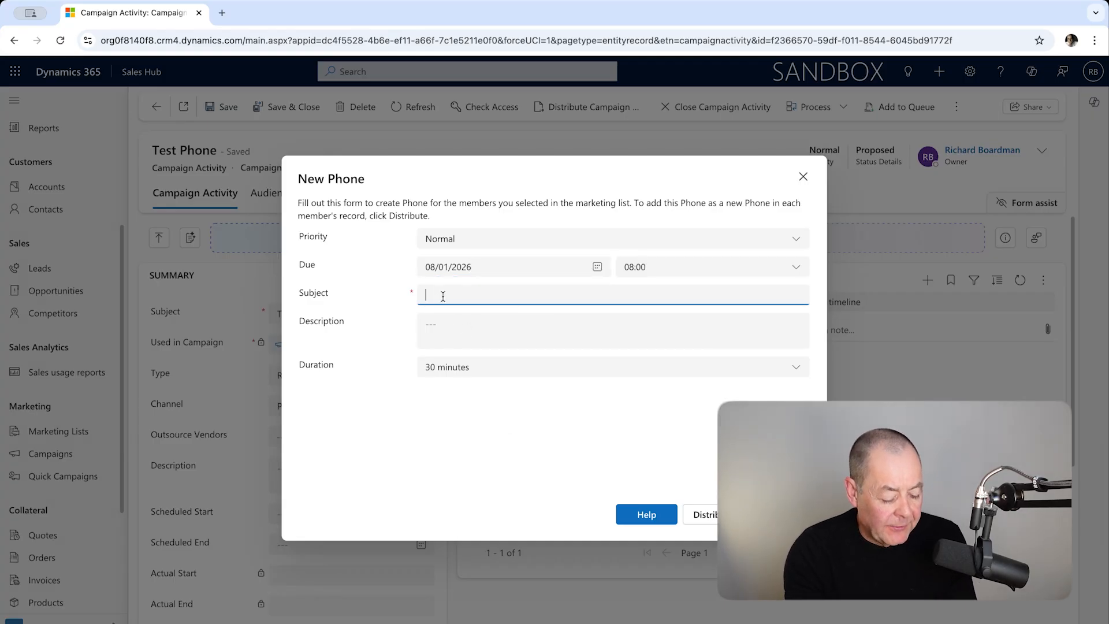
pyautogui.write('Test')
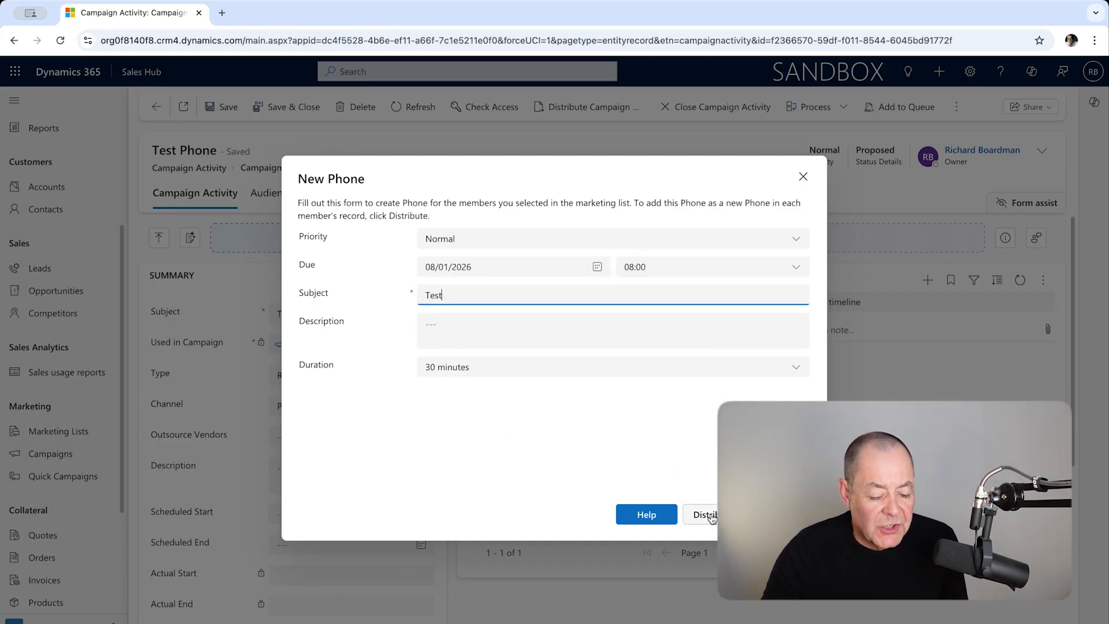
pyautogui.click(710, 516)
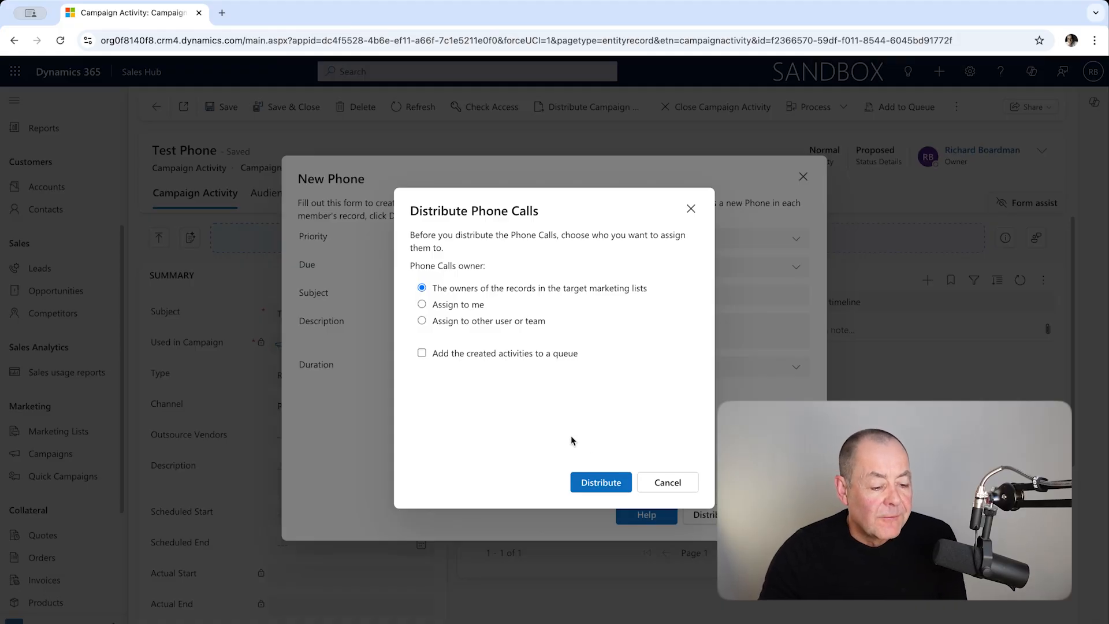
pyautogui.click(595, 483)
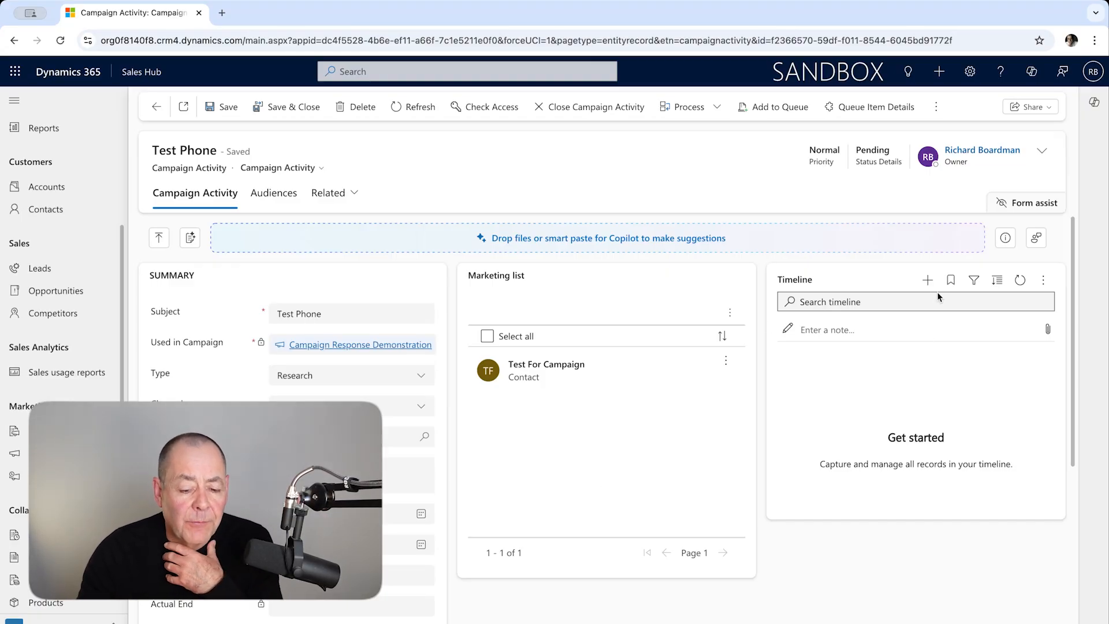
# Step: Refresh the campaign activity's timeline and open the record of the first phone call
pyautogui.click(1020, 283)
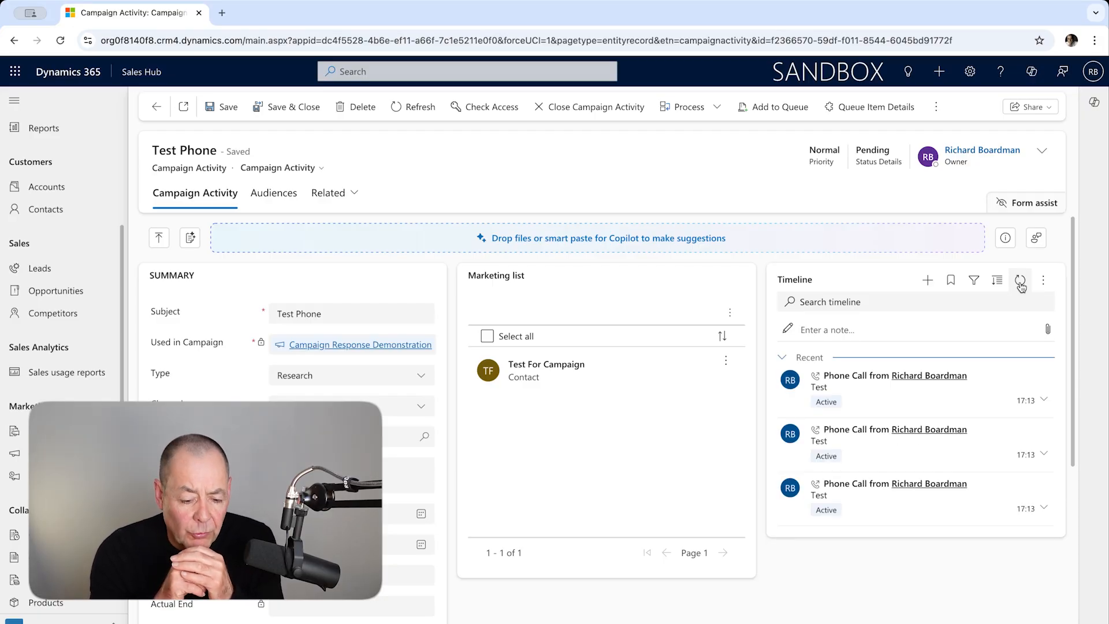
pyautogui.moveTo(1012, 379)
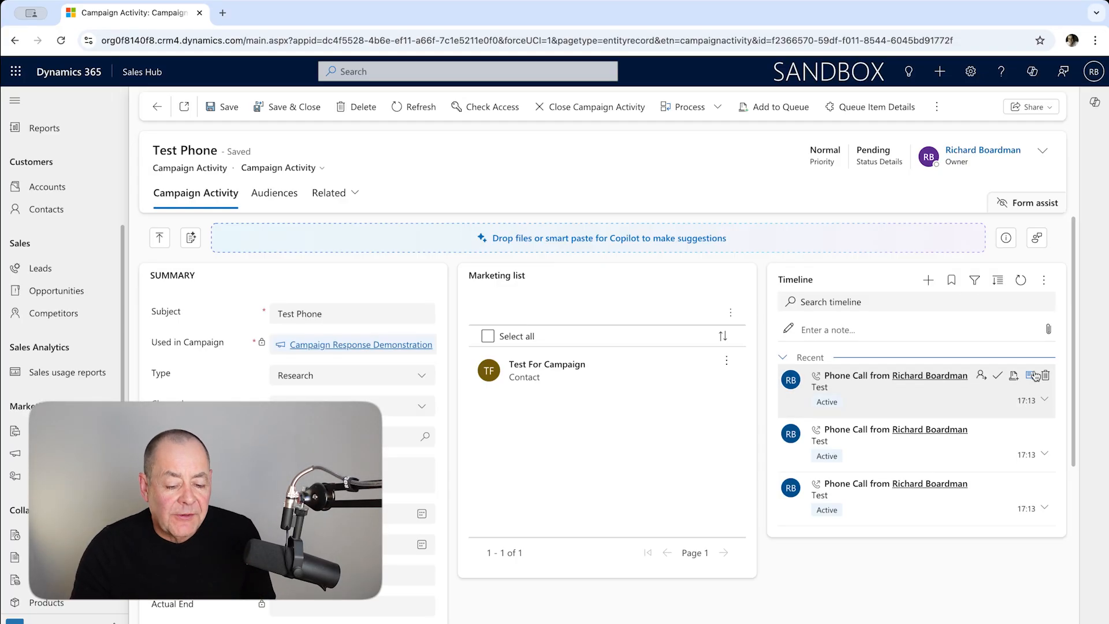
pyautogui.click(1031, 376)
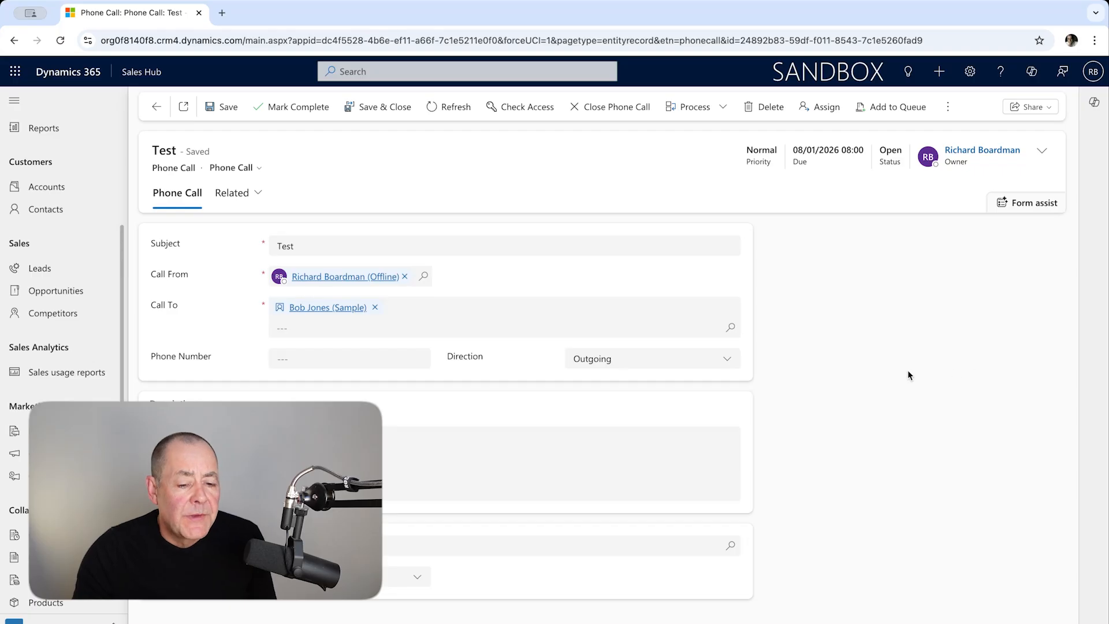
# Step: Promote the phone call to a campaign response, keep the response code Interested, and save and close the response
pyautogui.click(949, 108)
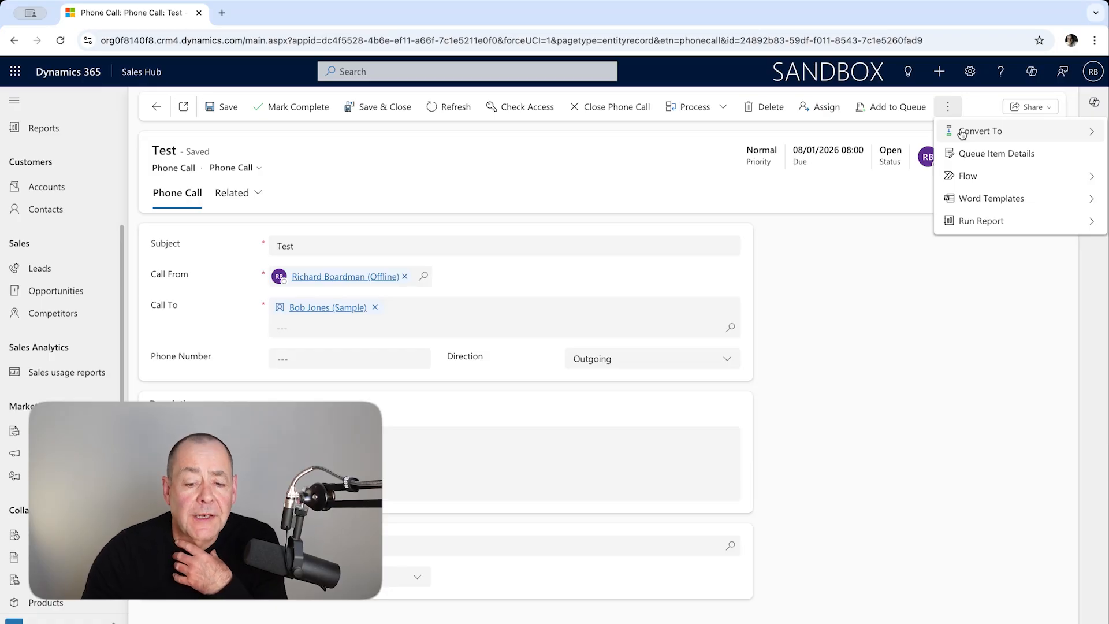
pyautogui.click(1009, 137)
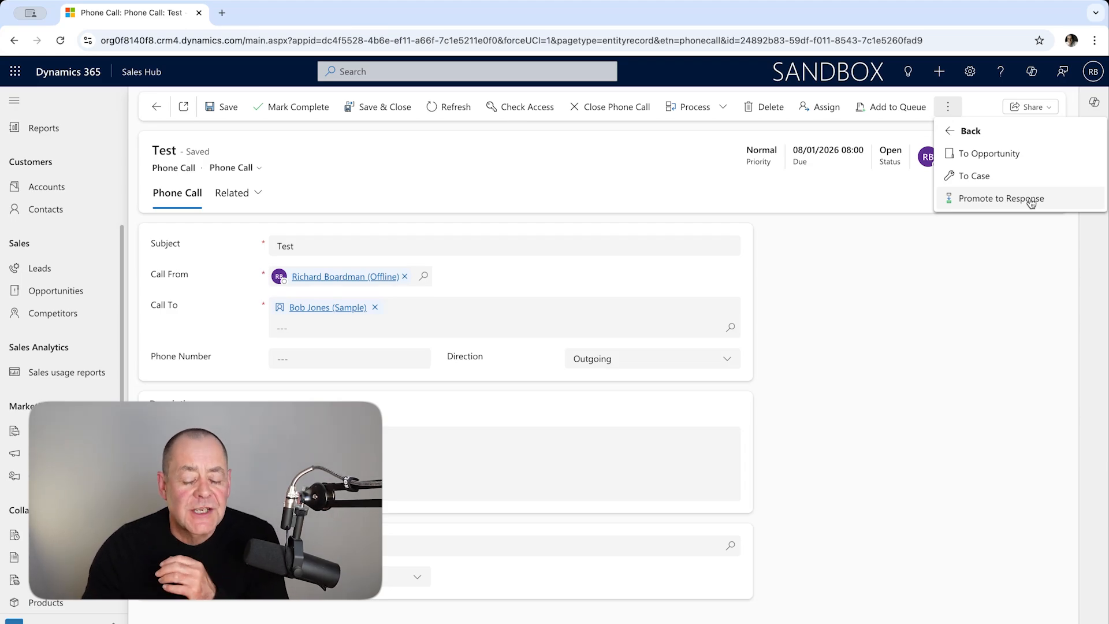
pyautogui.click(1017, 198)
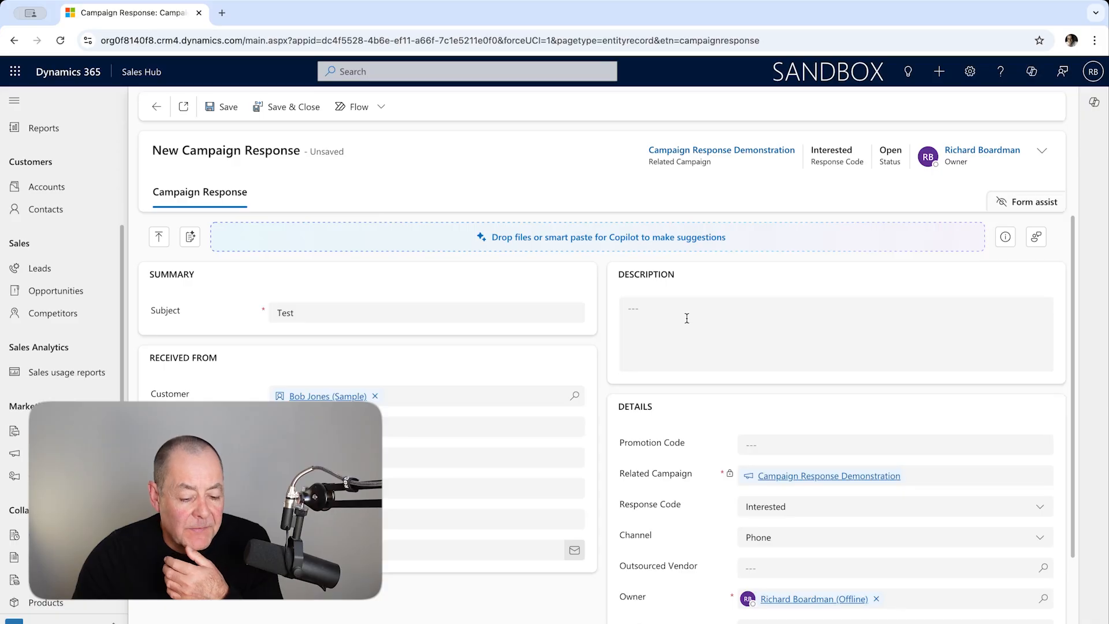
pyautogui.scroll(-1, 684, 317)
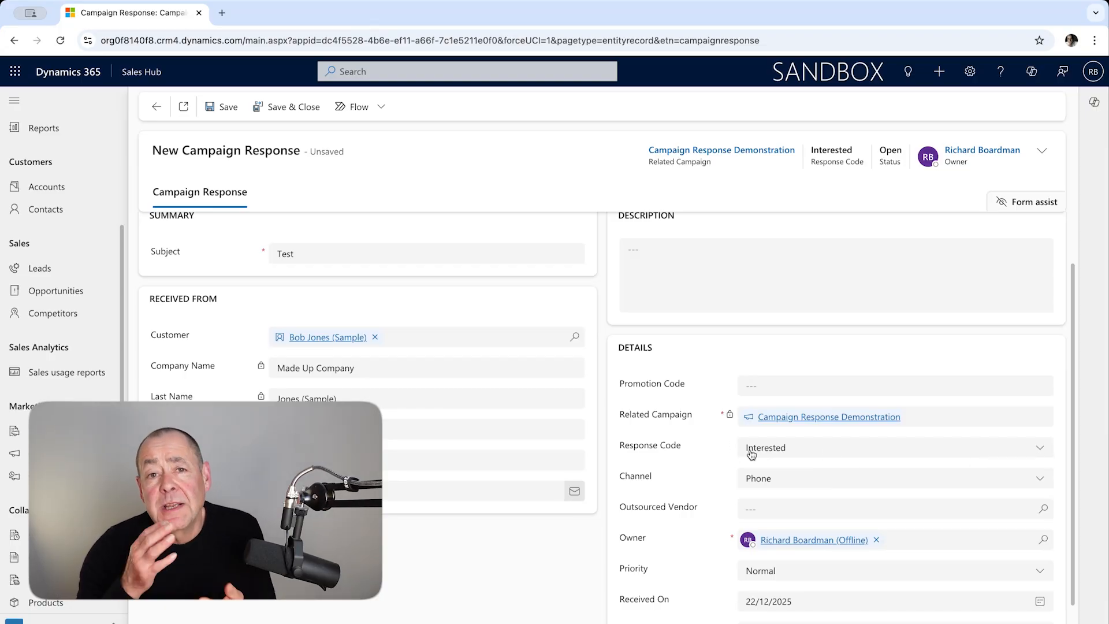
pyautogui.click(1020, 453)
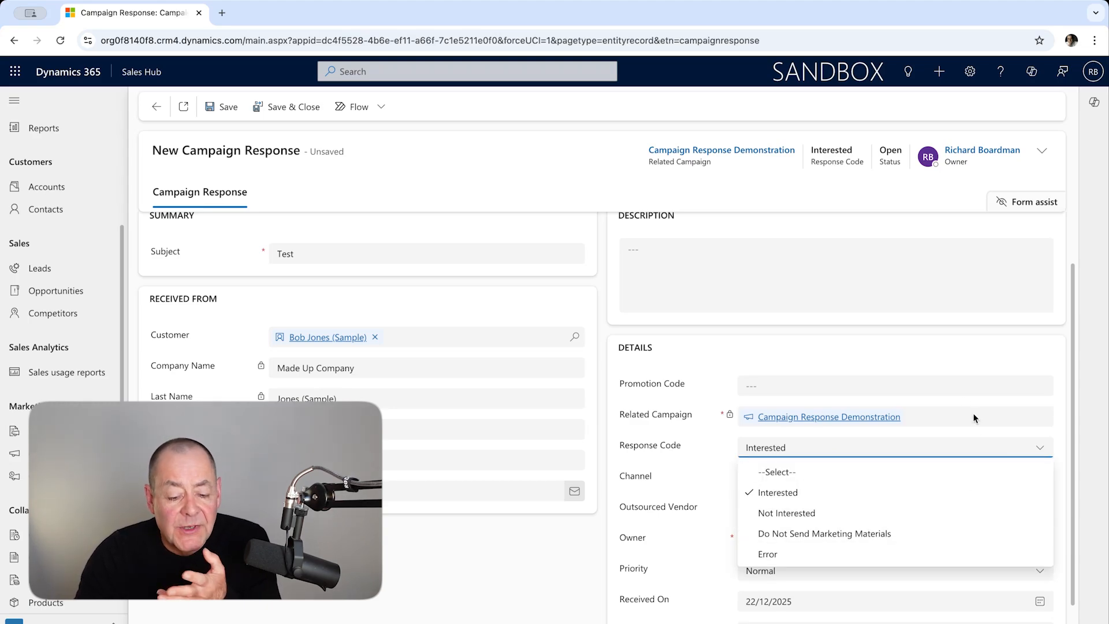
pyautogui.click(965, 362)
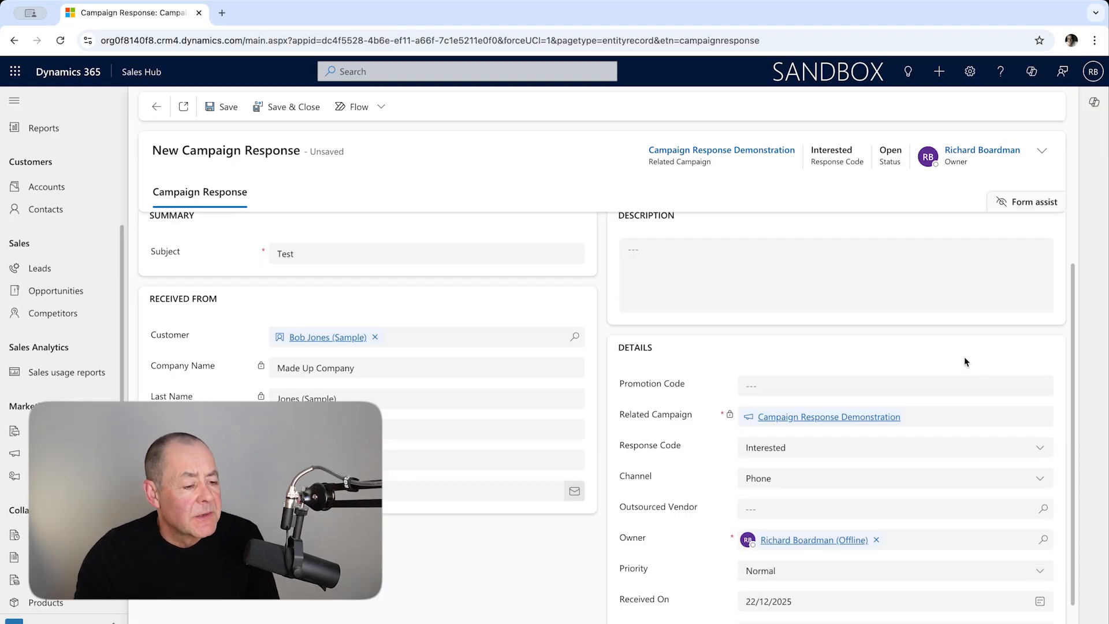
pyautogui.click(289, 111)
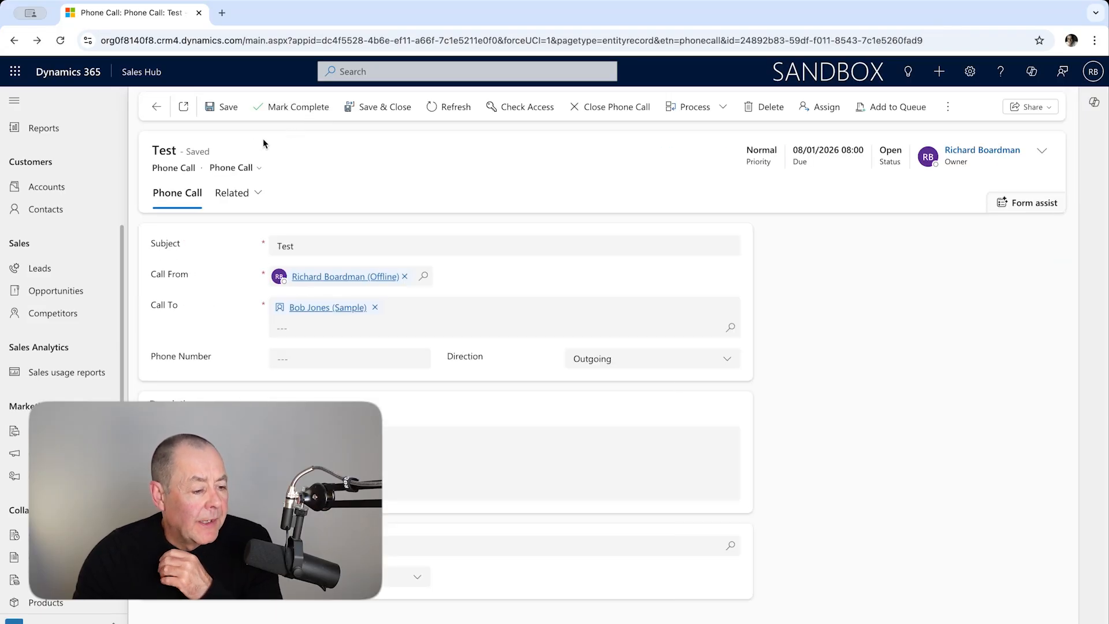
# Step: Return to the Campaign Response Demonstration campaign and open the Test response listed in its details
pyautogui.click(156, 107)
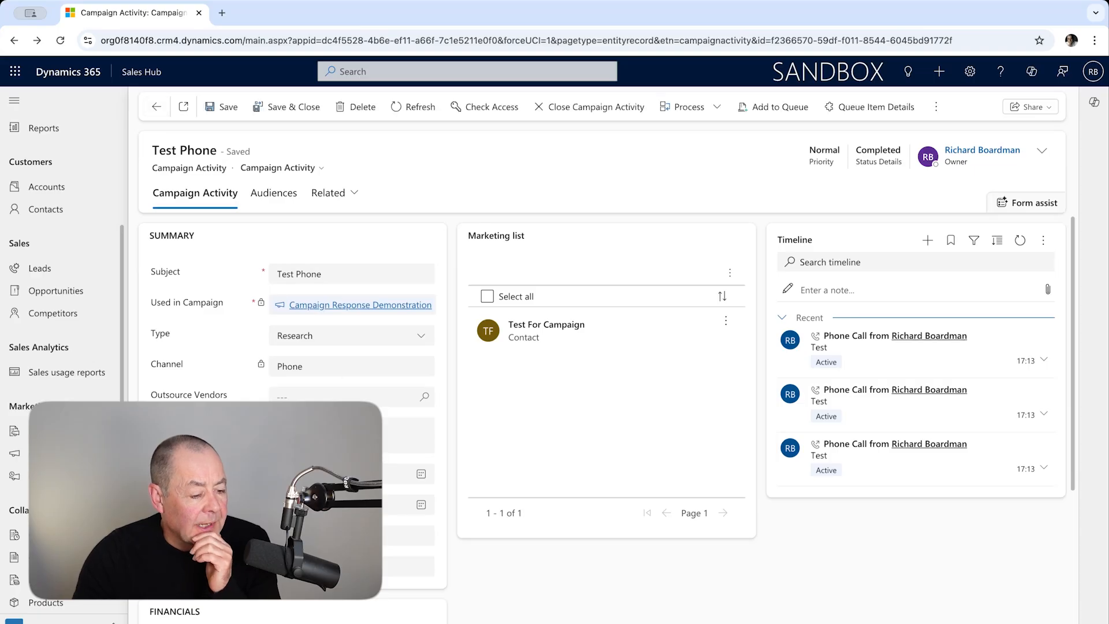
pyautogui.click(156, 106)
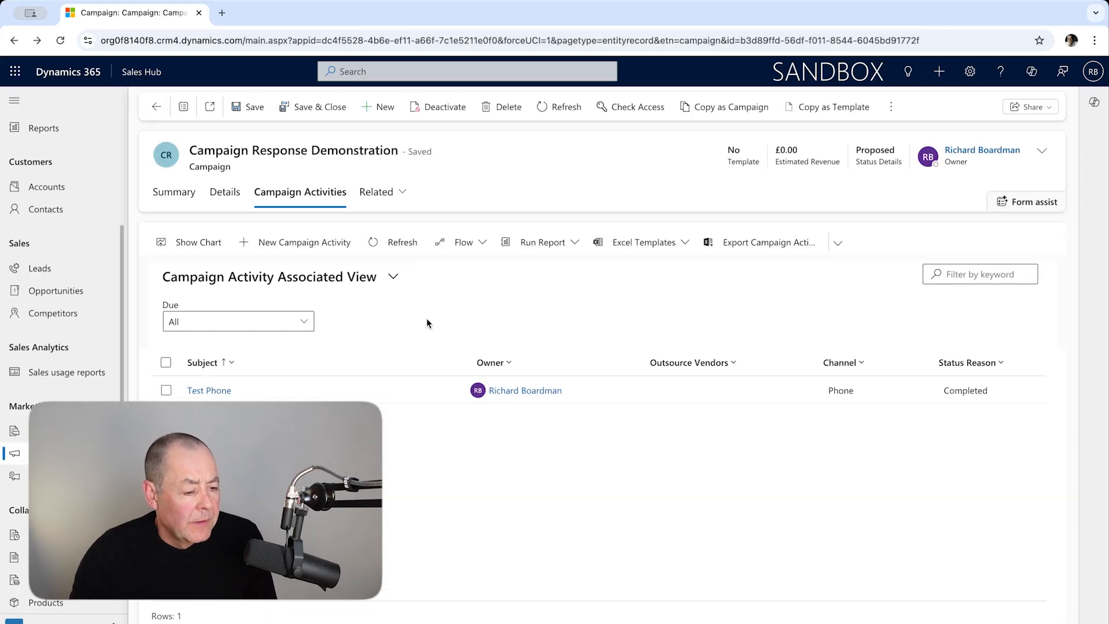
pyautogui.click(176, 192)
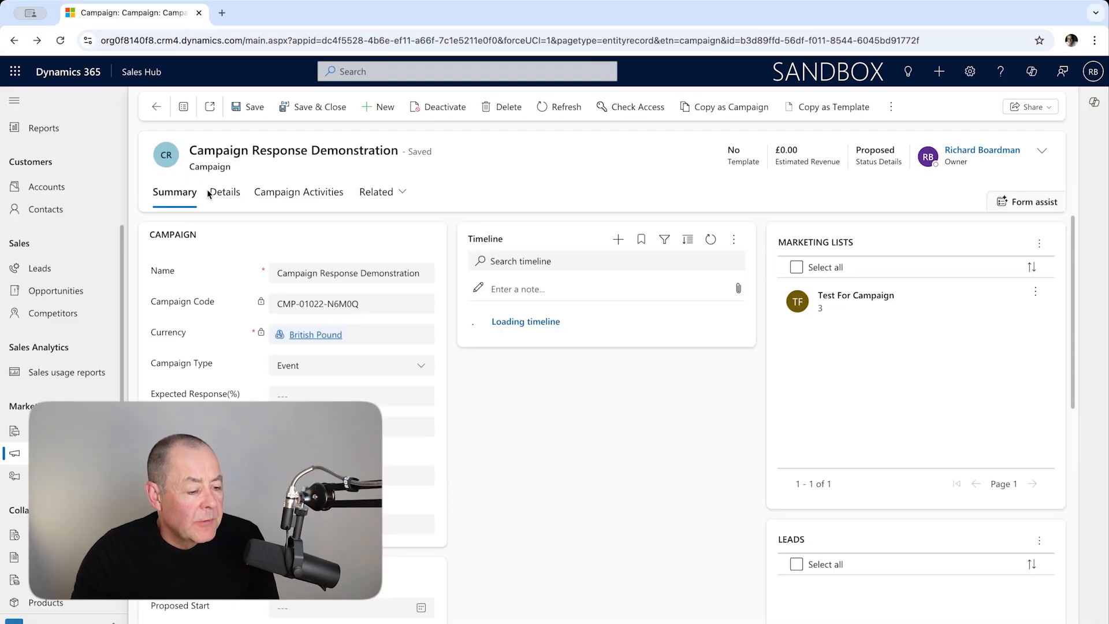
pyautogui.click(222, 192)
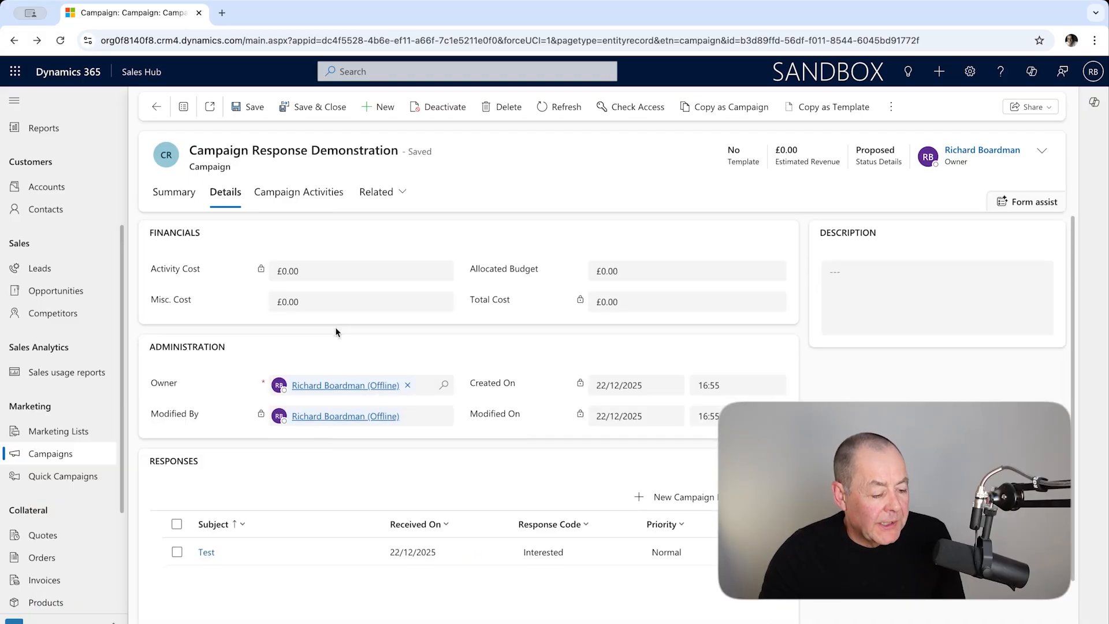
pyautogui.scroll(-1, 335, 327)
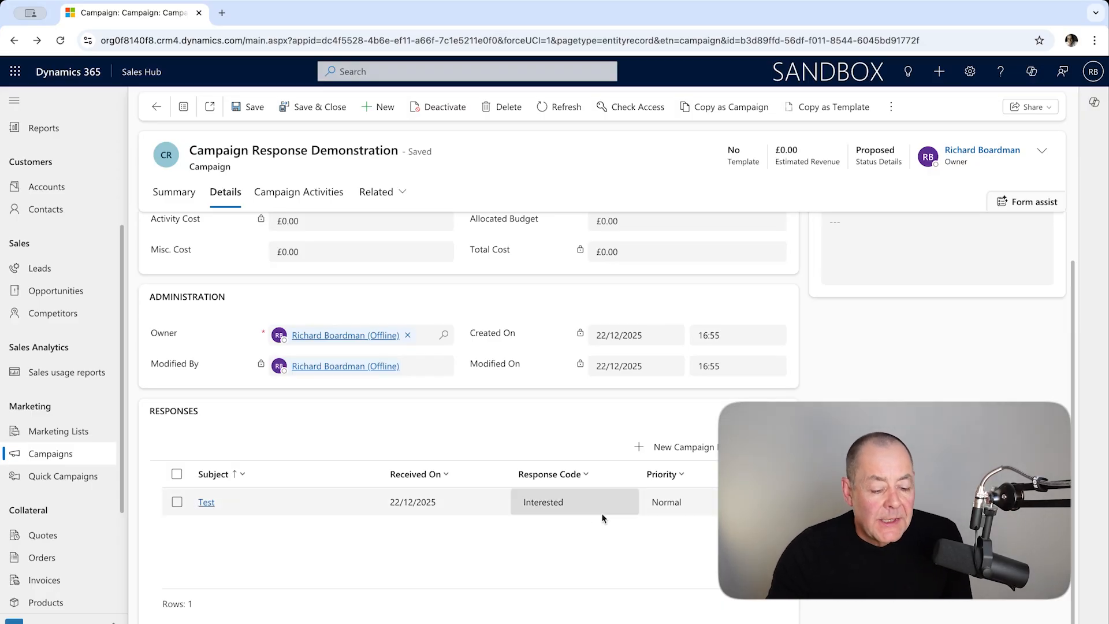
pyautogui.click(705, 500)
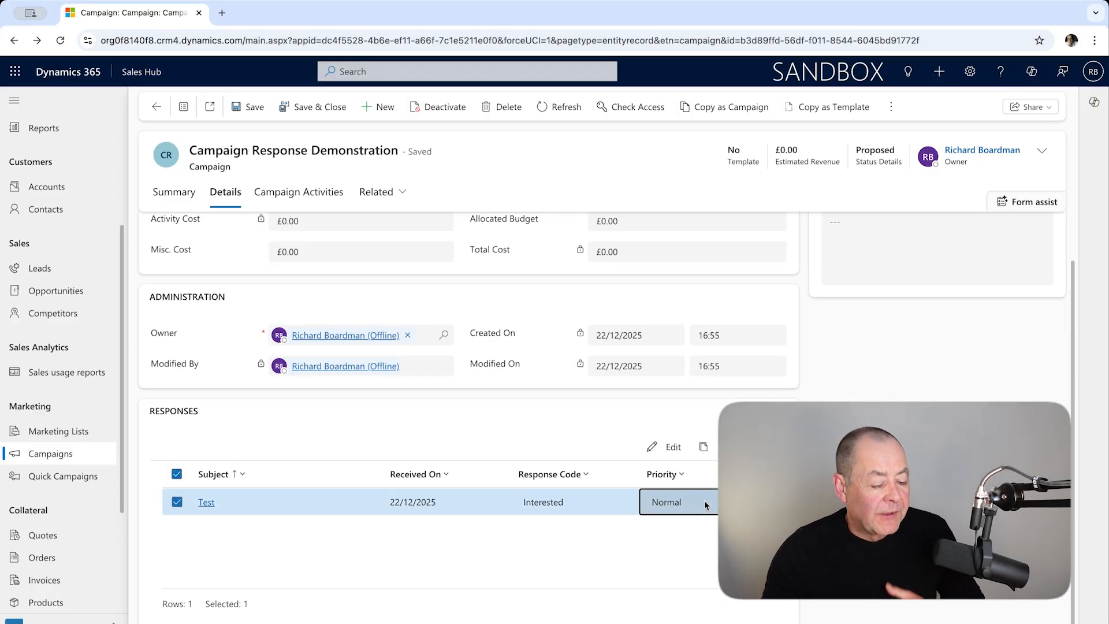
pyautogui.doubleClick(692, 501)
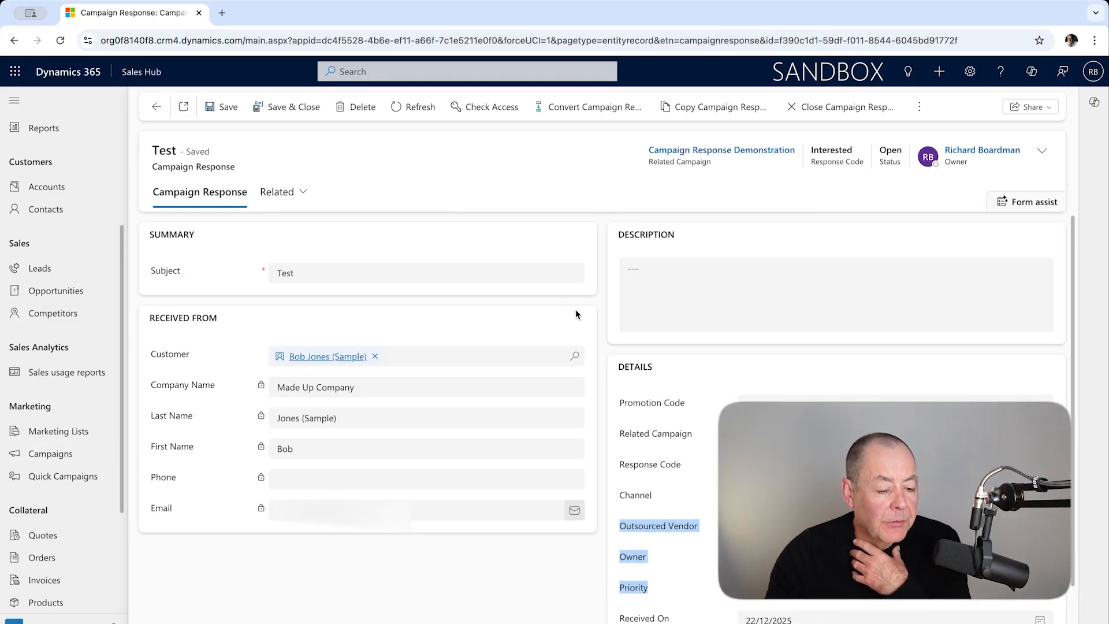
pyautogui.click(538, 281)
pyautogui.click(518, 241)
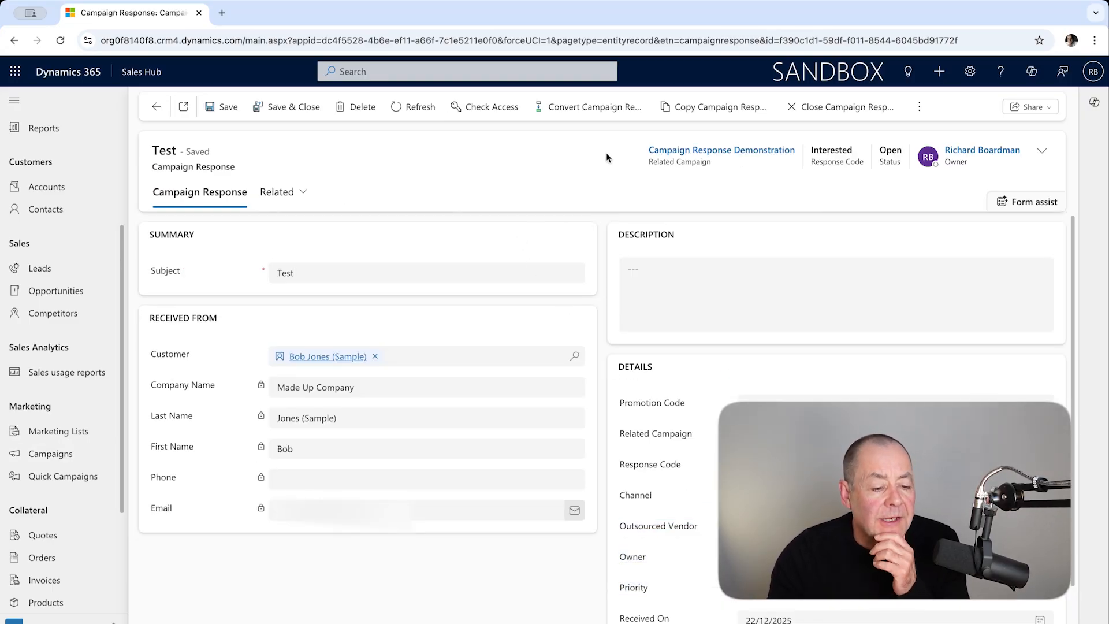
# Step: Review the available conversion methods for the campaign response and close the dialog without converting it
pyautogui.click(595, 114)
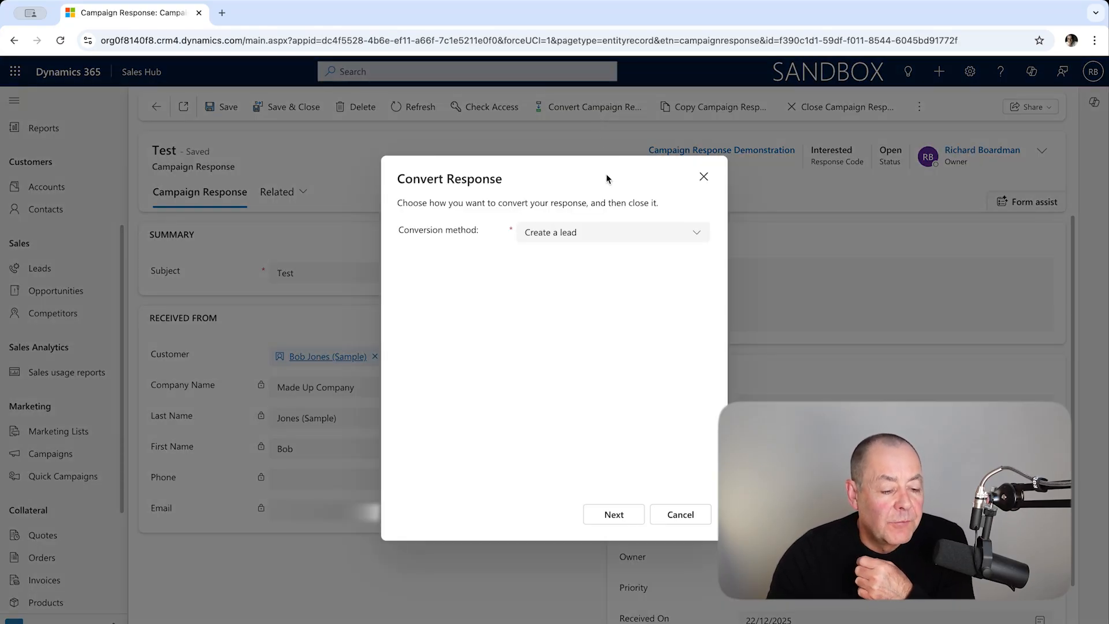
pyautogui.click(692, 237)
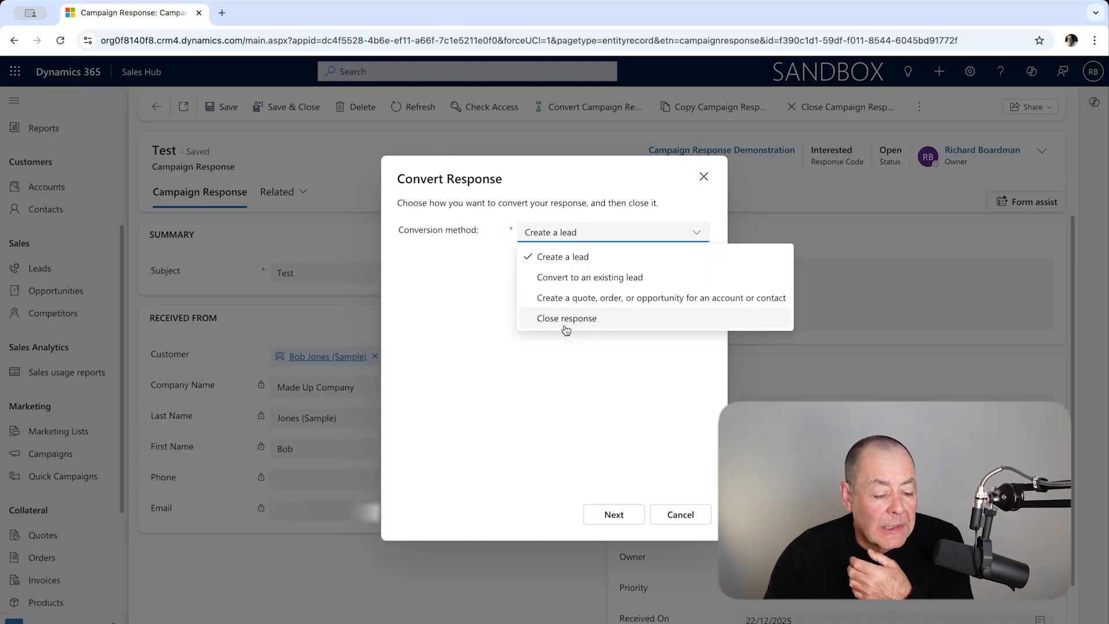
pyautogui.click(704, 178)
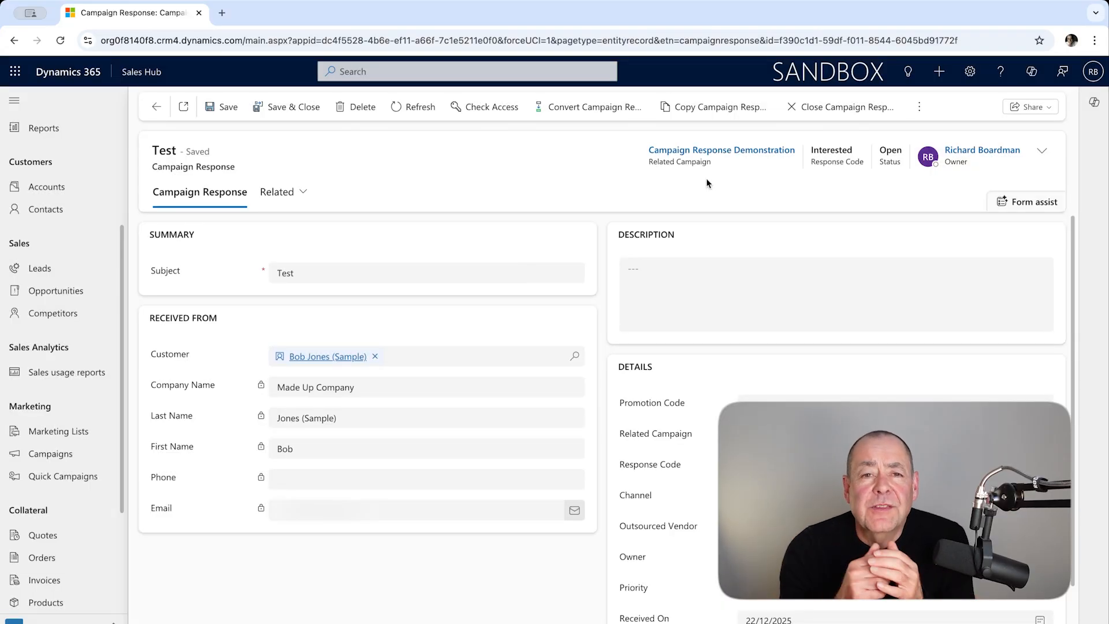